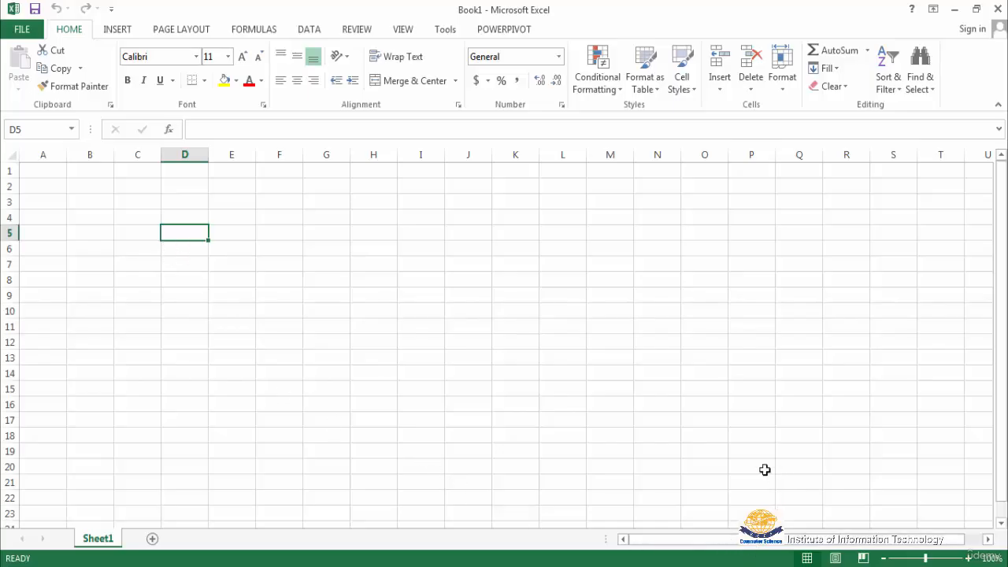
Select cells across the blank sheet, including A1, B1 and C1, to examine how each cell is addressed
left_click(649, 357)
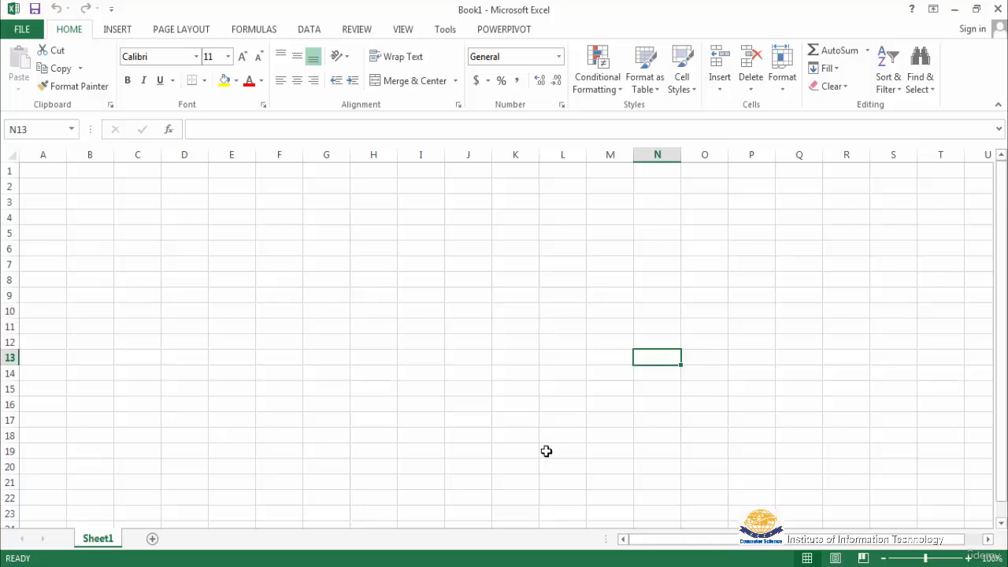
left_click(298, 439)
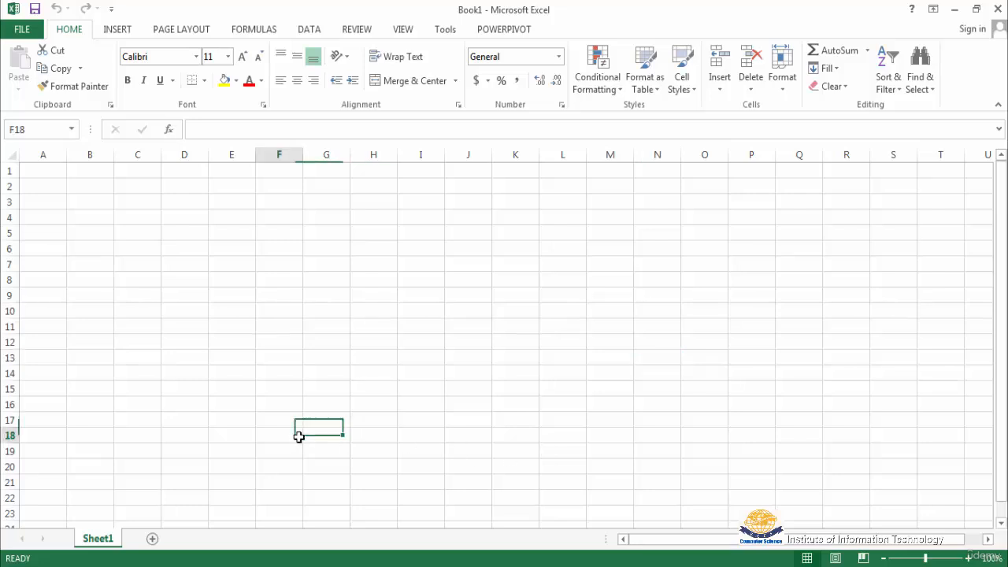
left_click(879, 477)
left_click(876, 206)
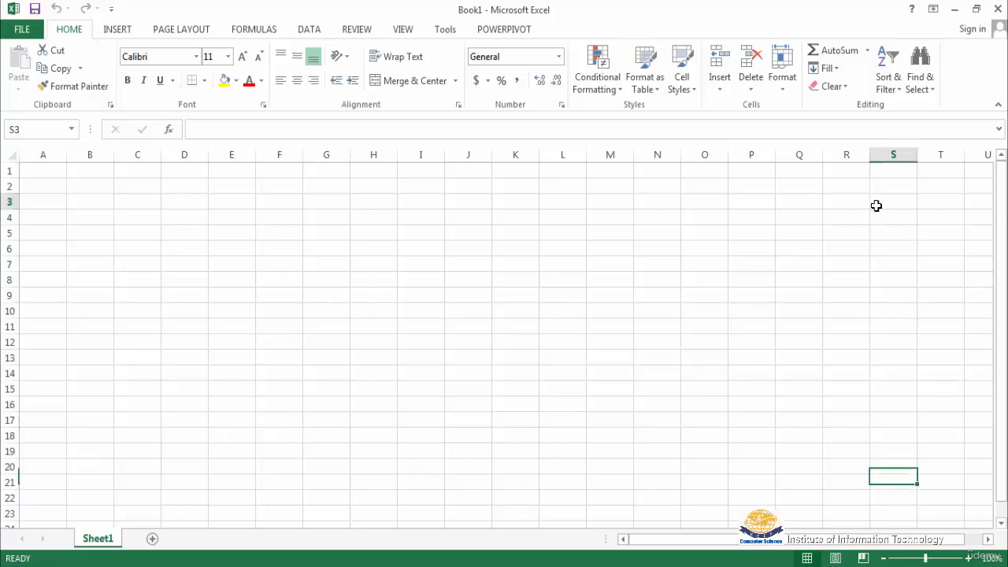
left_click(389, 221)
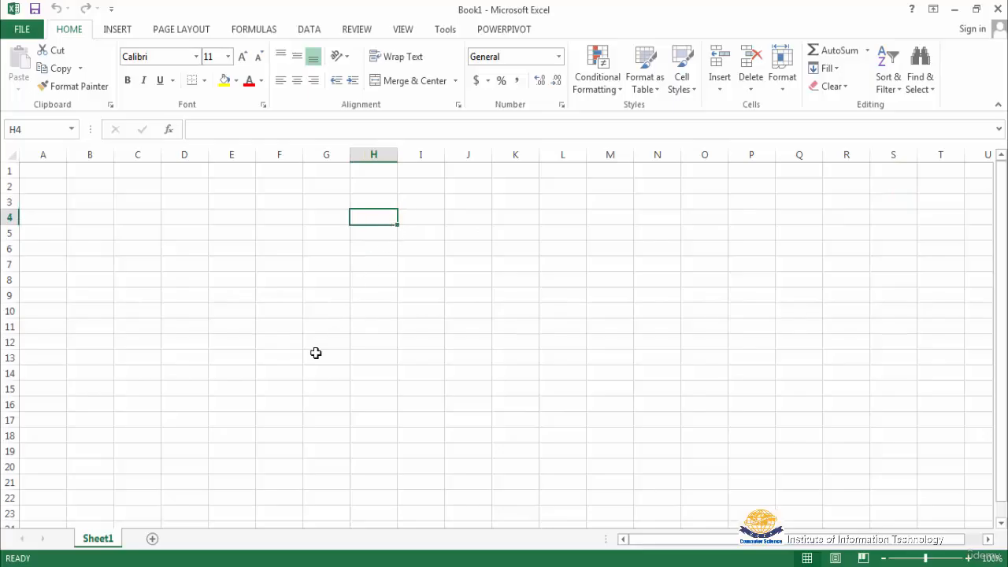
left_click(181, 233)
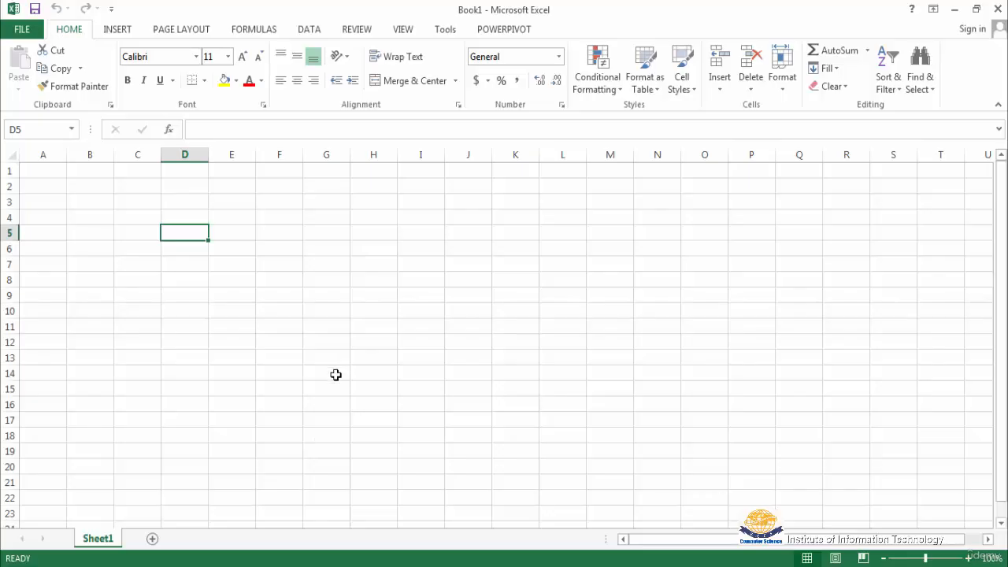
left_click(45, 171)
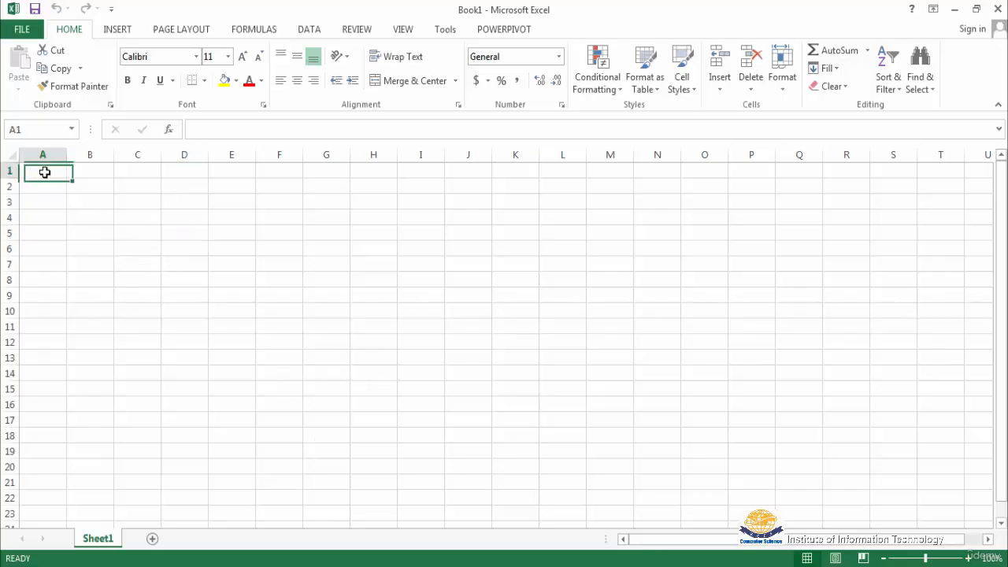
left_click(91, 172)
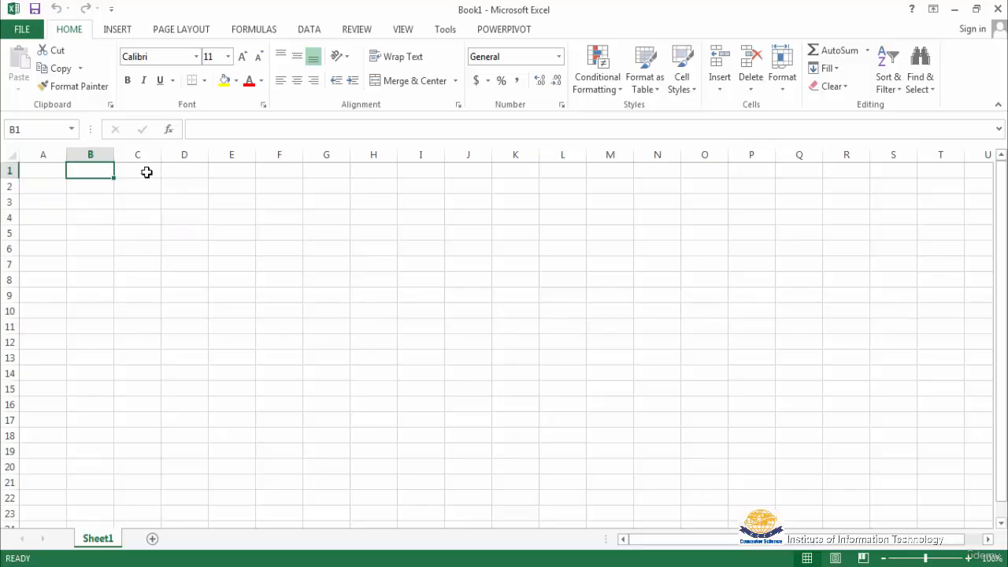
left_click(146, 173)
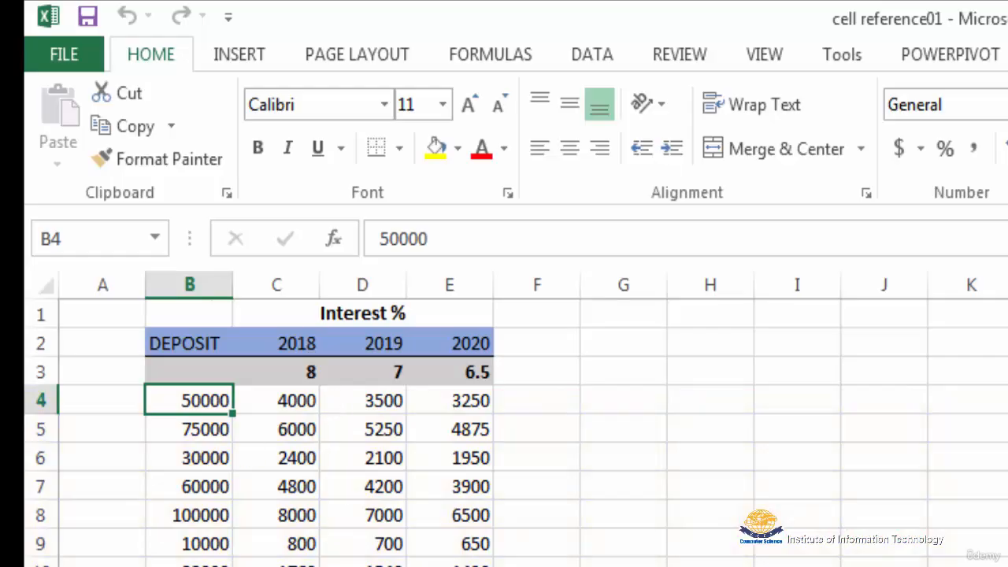
Examine the 2018 interest formulas from C4 down to C8 and the rate in C3 that they reference
left_click(295, 403)
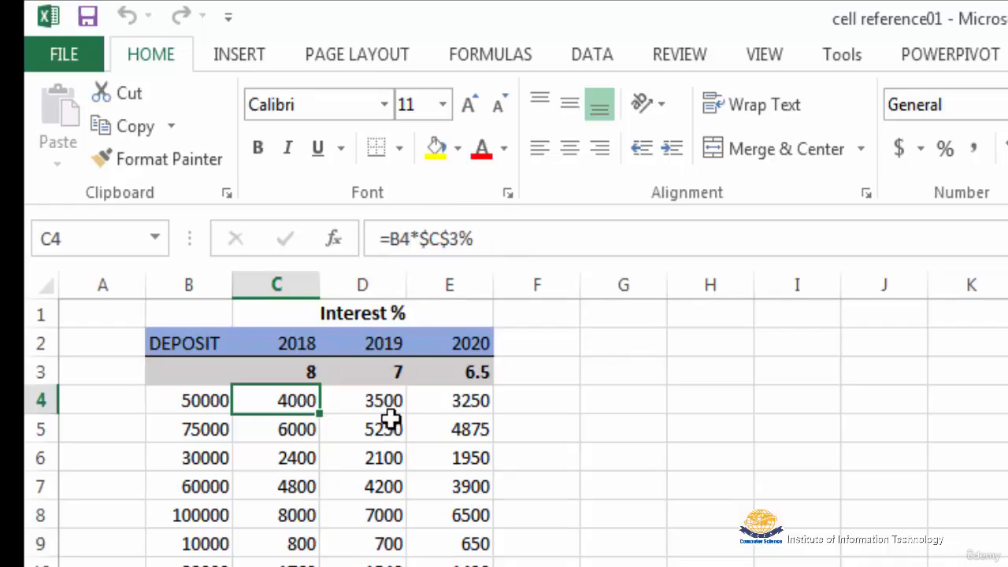
key("Down")
key("Down")
key("Down")
key("Down")
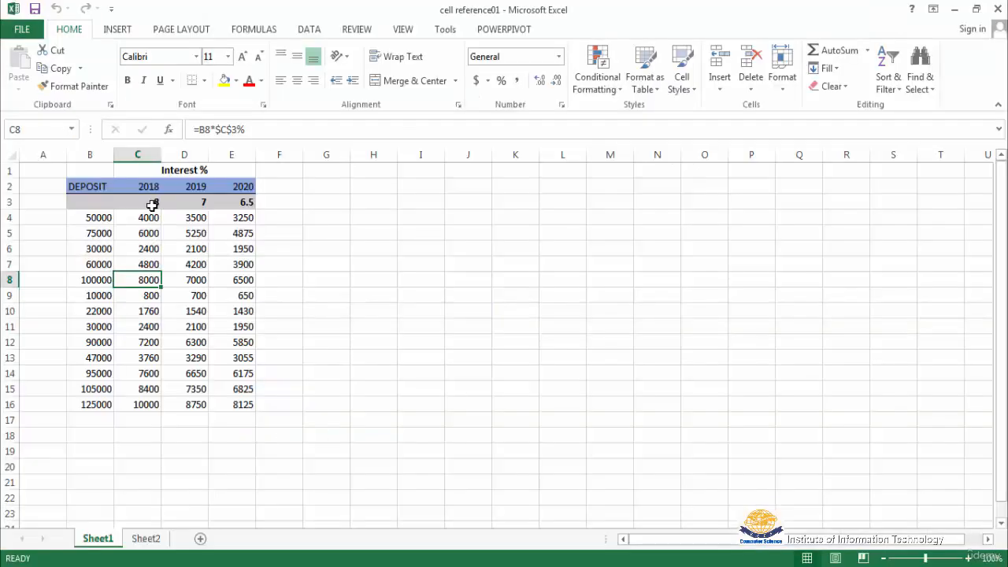
left_click(152, 204)
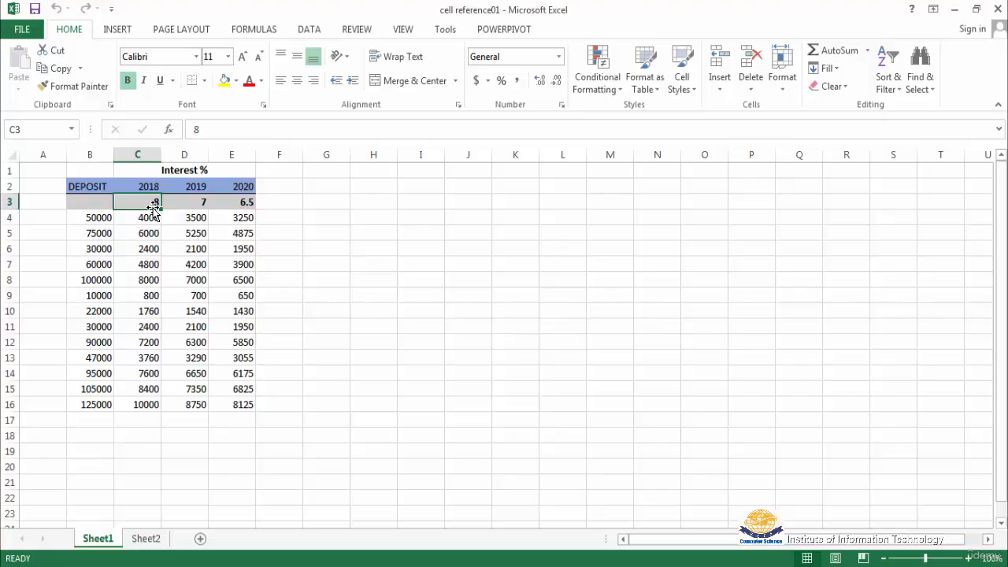
key("Down")
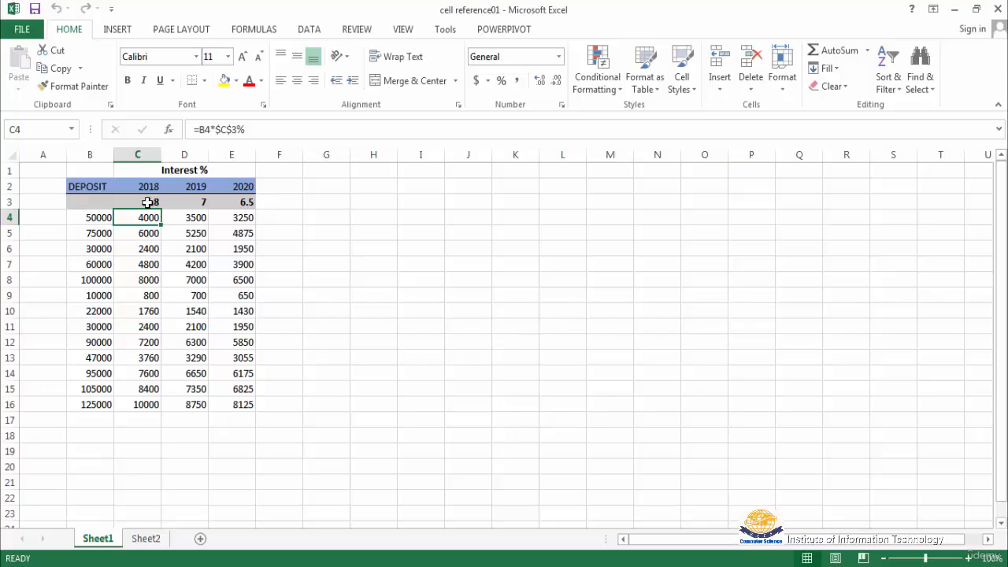
left_click(148, 202)
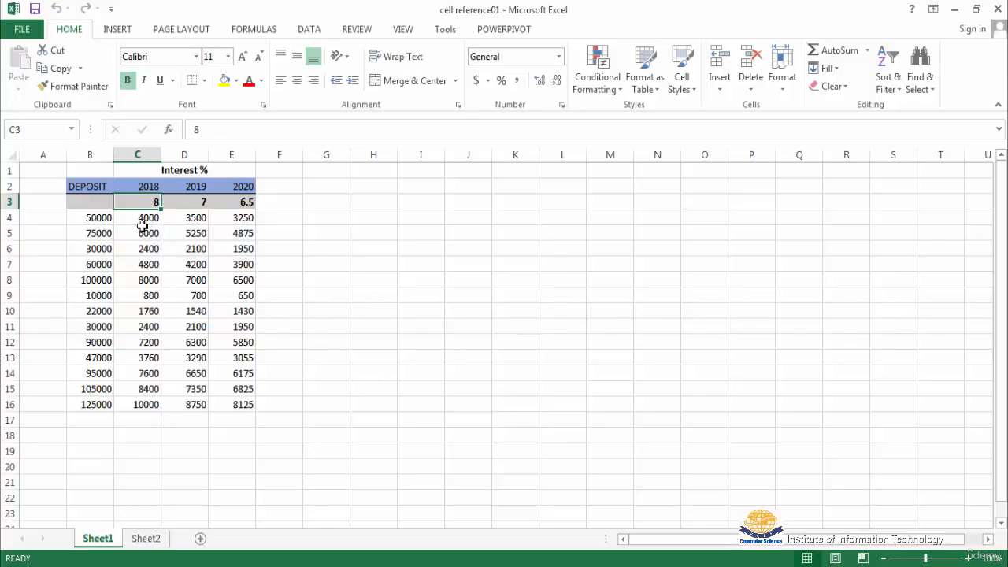
left_click(145, 218)
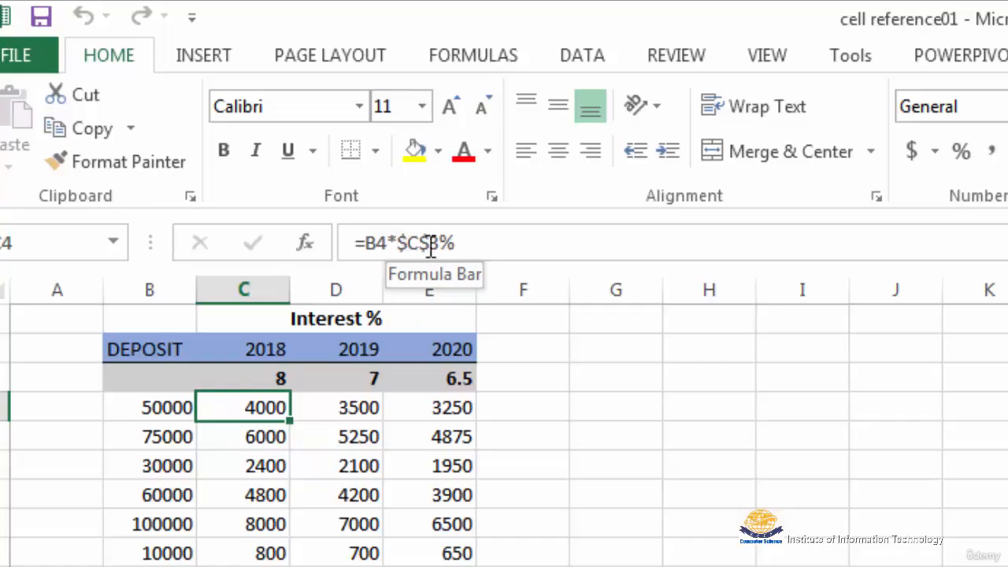
left_click(258, 439)
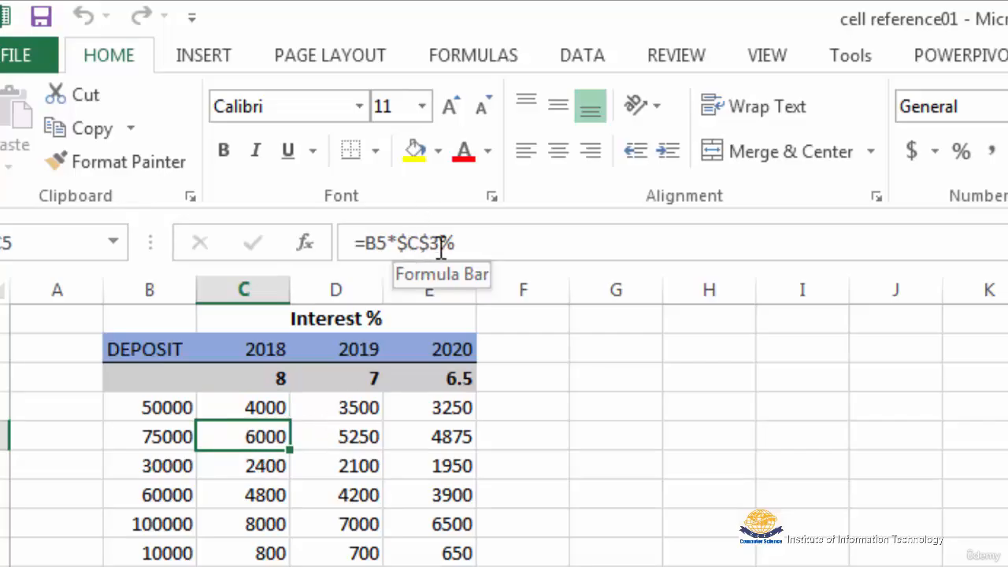
left_click(263, 466)
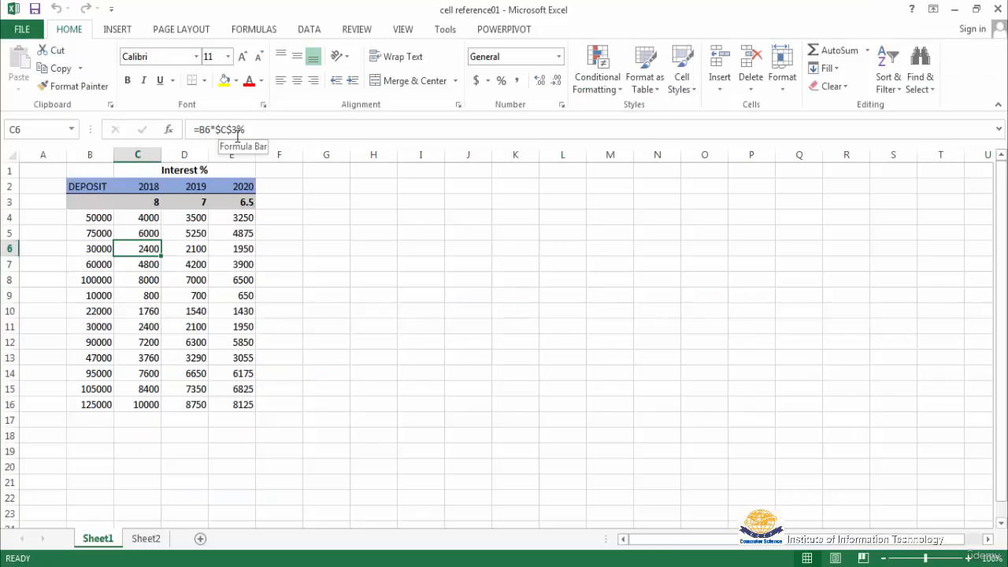
left_click(148, 265)
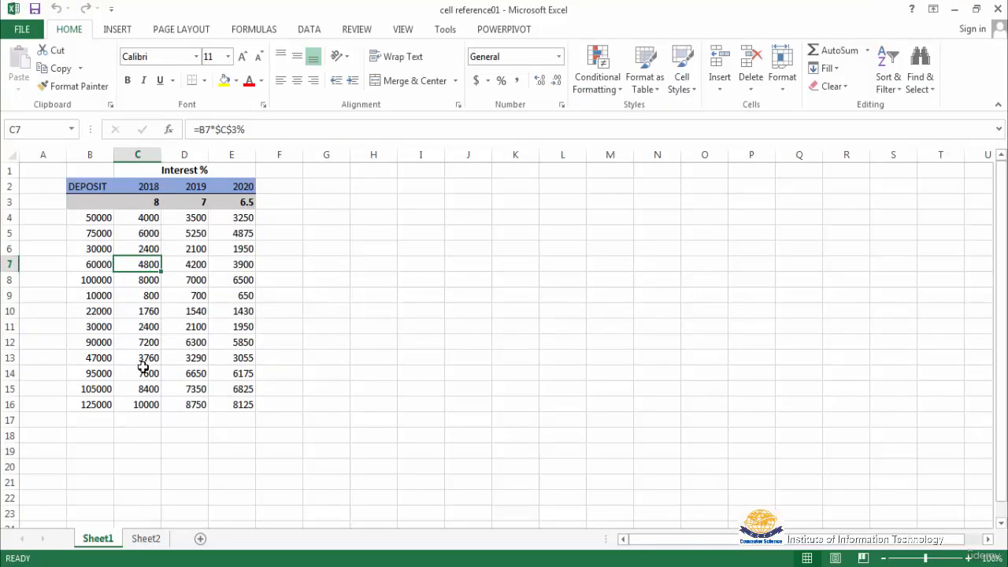
Clear the 2018 interest formulas from cells C4:C16
left_click_drag(146, 221, 150, 390)
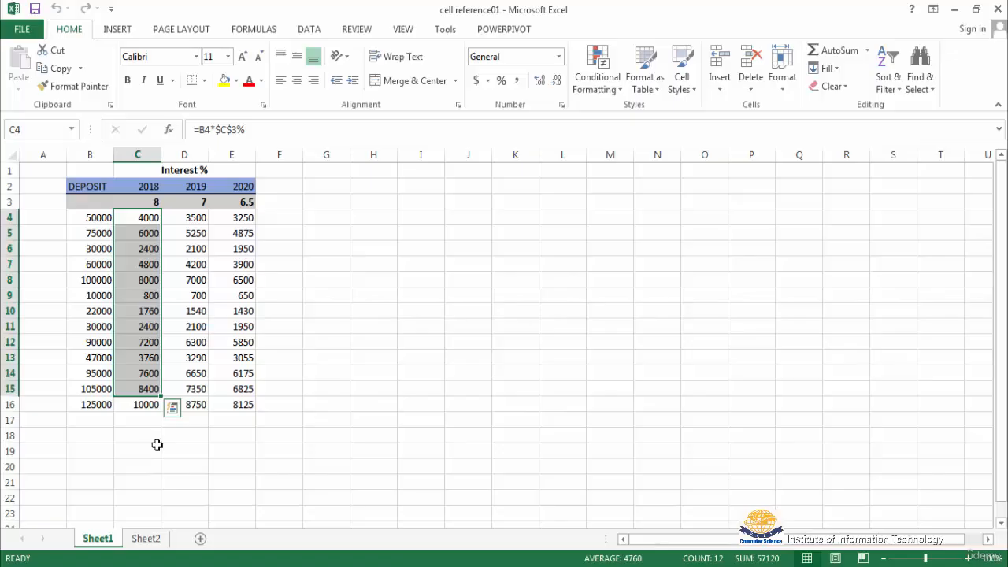
left_click(139, 404, "shift")
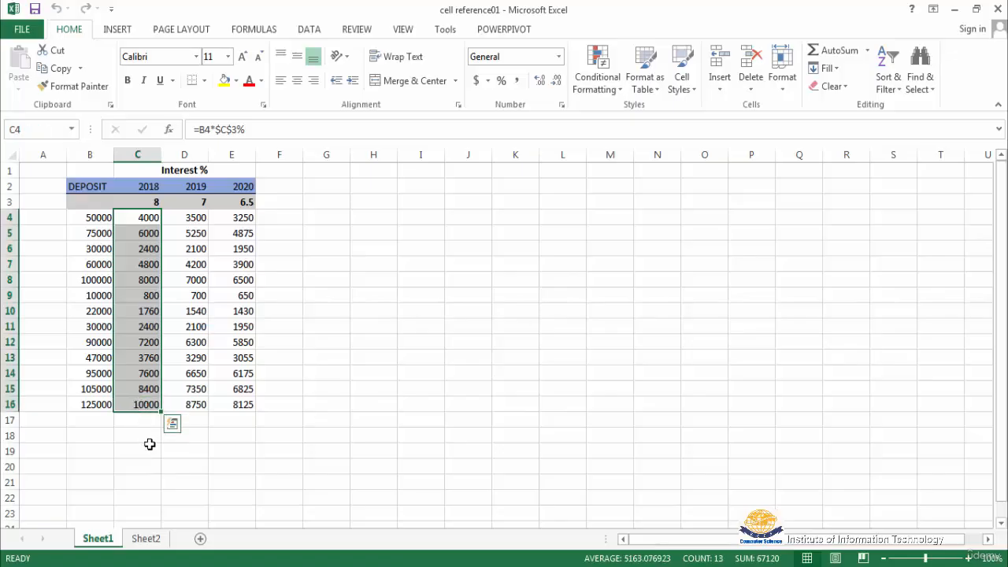
key("Delete")
left_click_drag(137, 283, 149, 309)
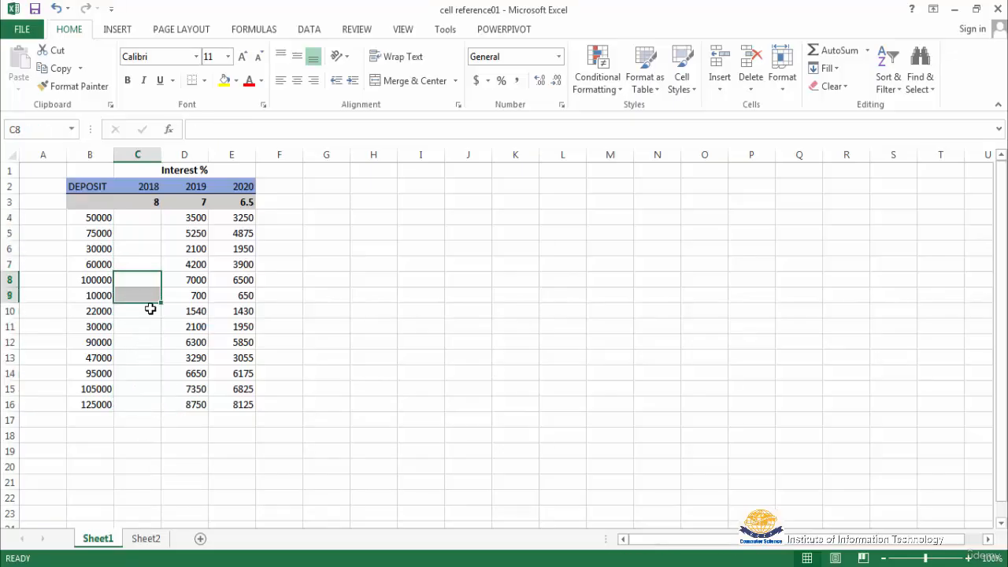
Enter =B4*$C$3% in C4 with an absolute reference to the rate, and fill it down the 2018 interest column
left_click(139, 218)
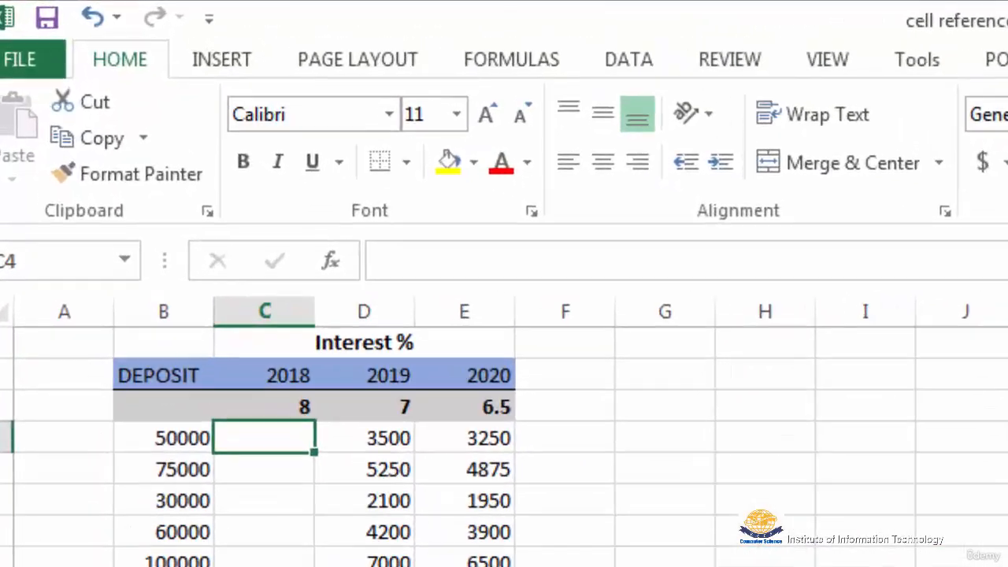
type("=")
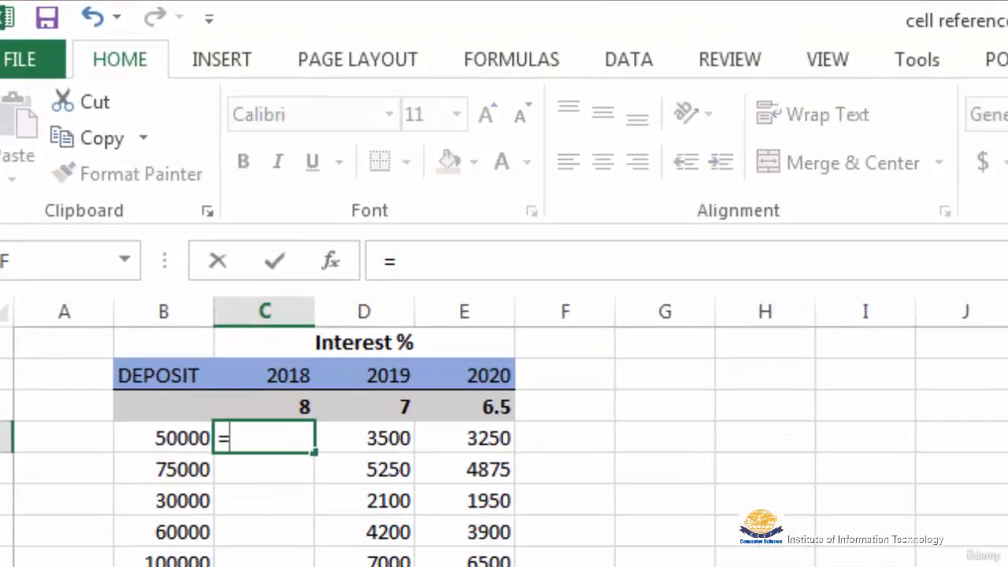
left_click(155, 437)
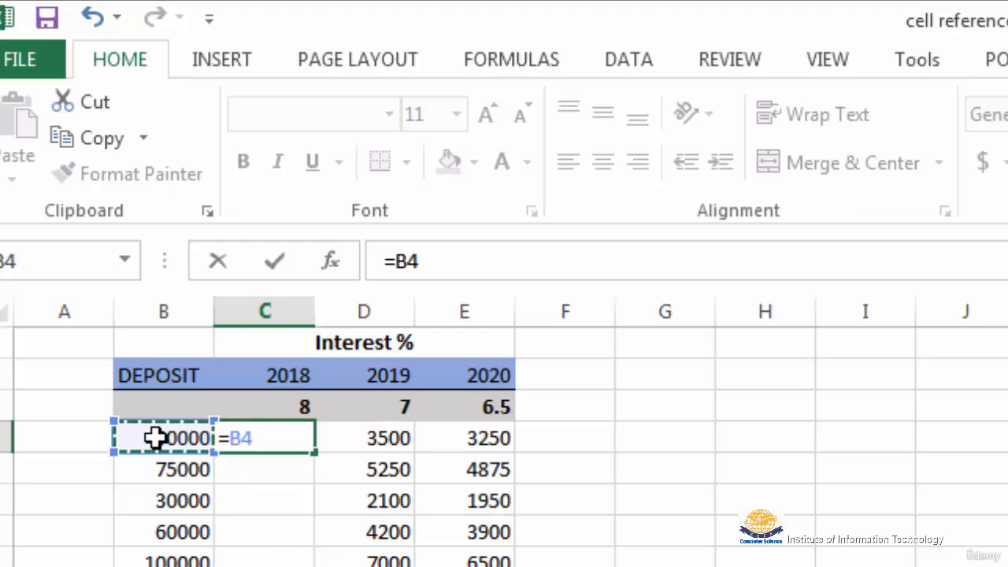
type("*")
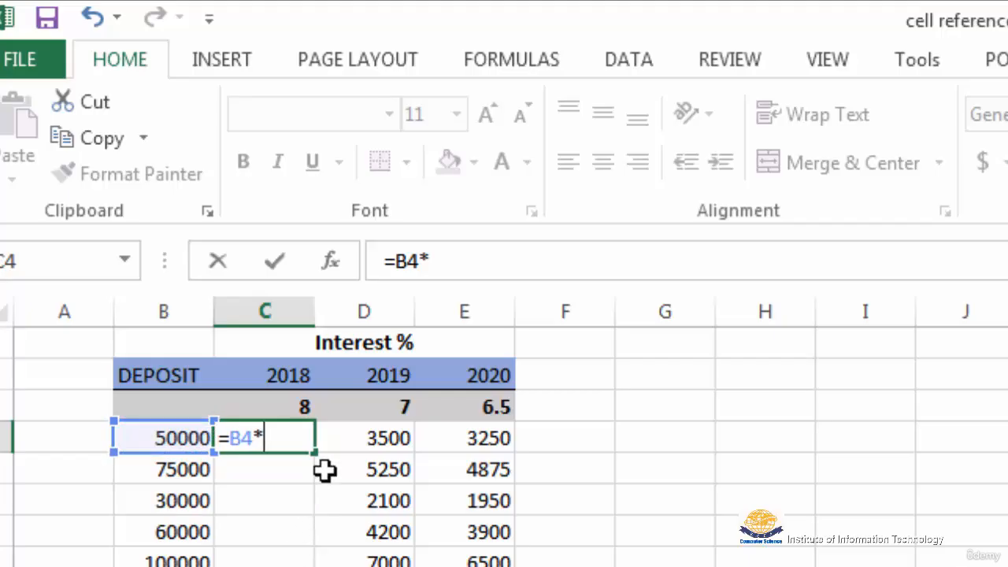
left_click(293, 406)
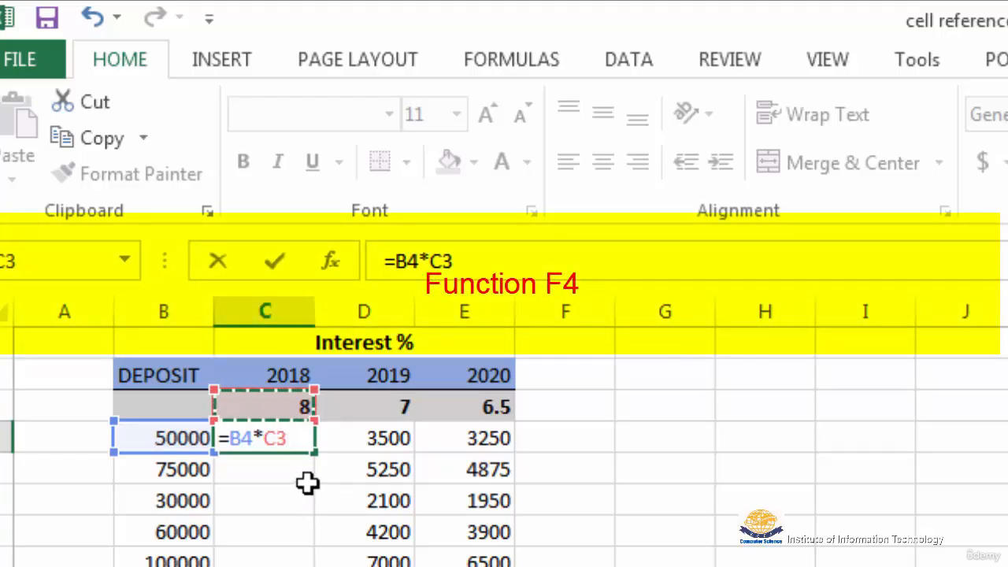
key("F4")
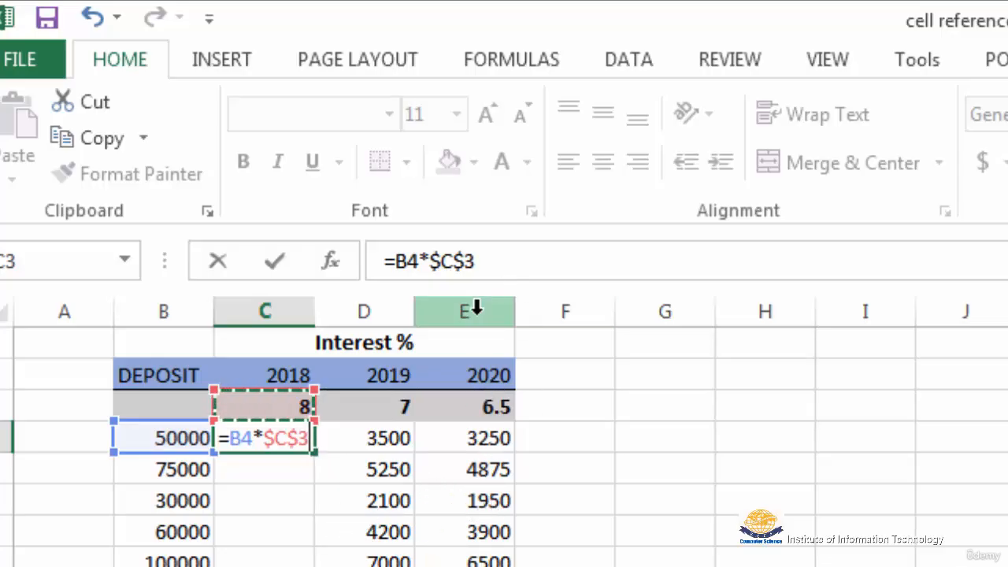
left_click(478, 262)
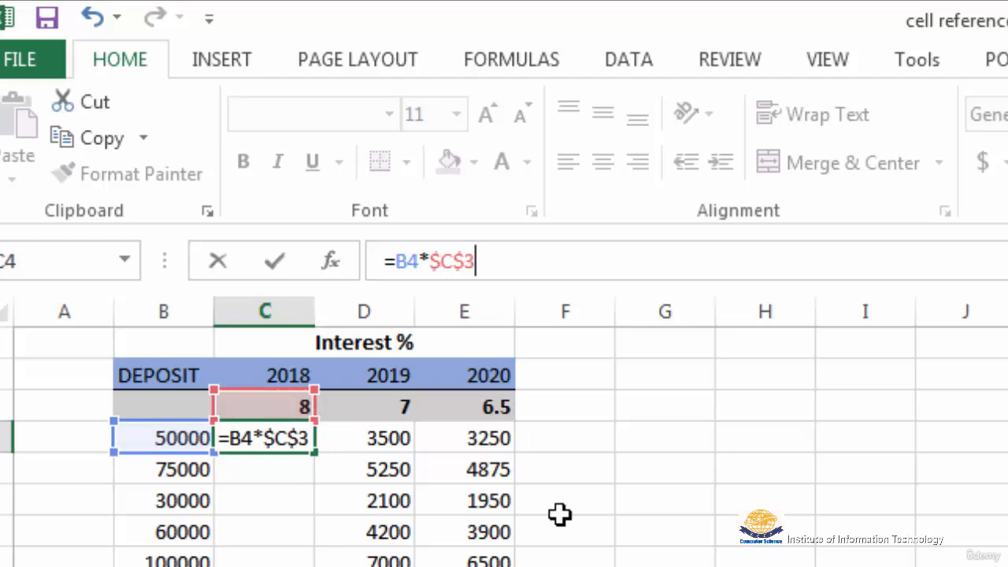
type("%")
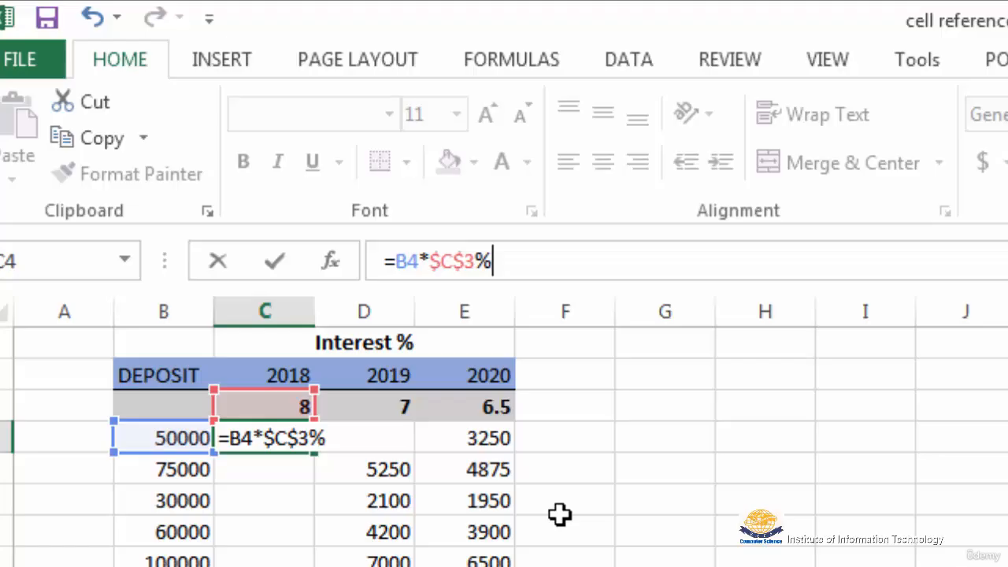
key("Return")
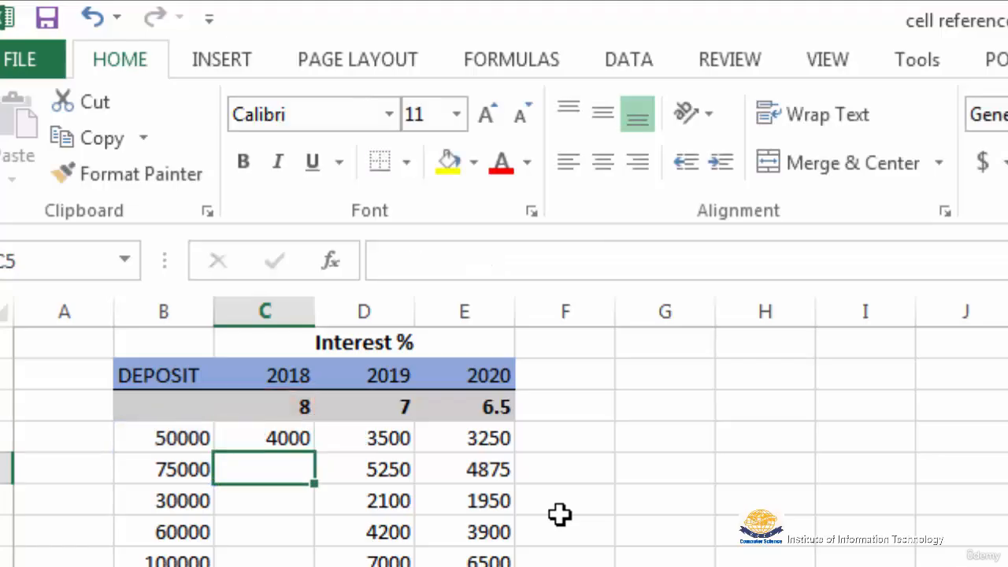
left_click(279, 439)
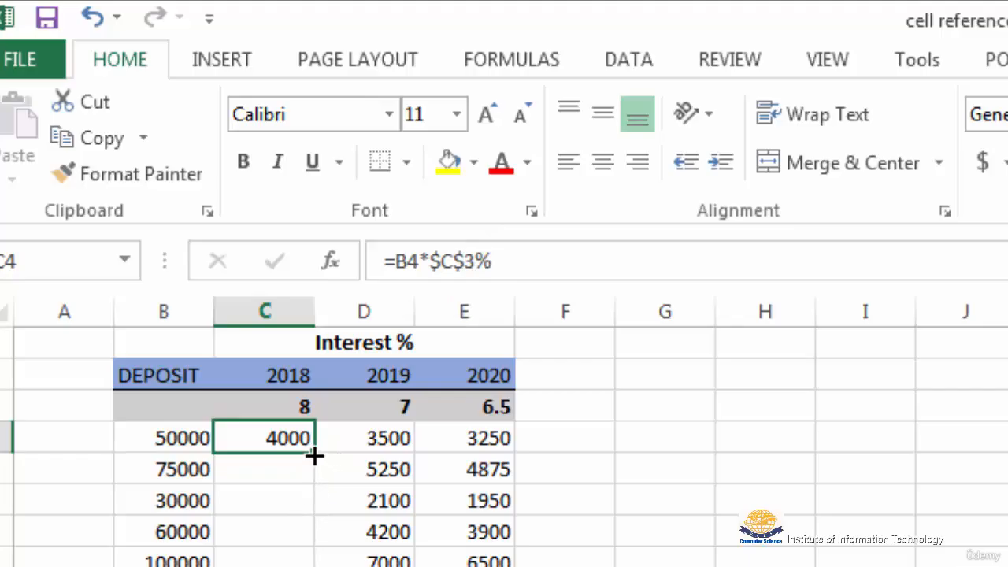
left_click_drag(313, 455, 307, 566)
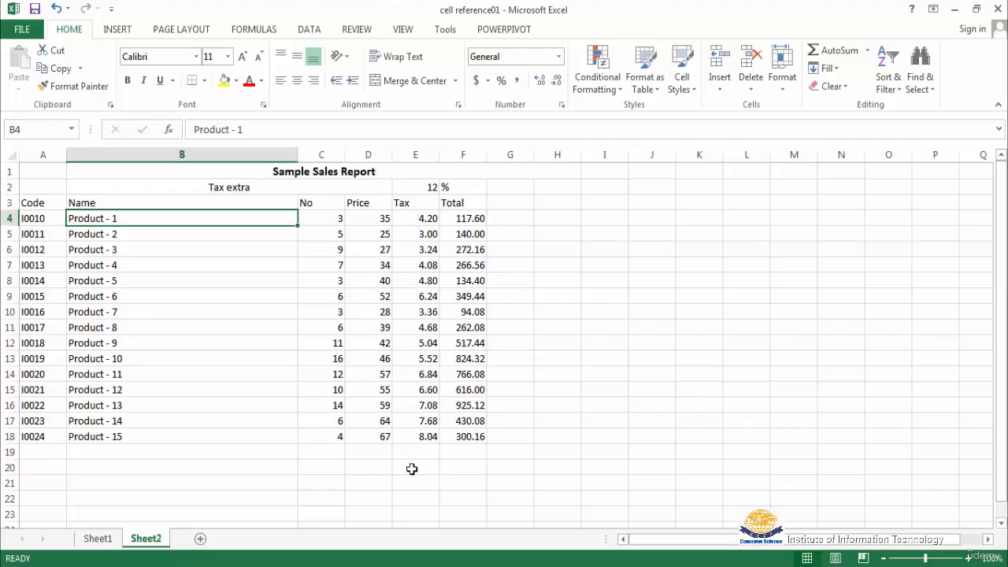
Examine the Tax formula in E4 and the Total formula in F4 of the sales report on Sheet2
left_click(414, 220)
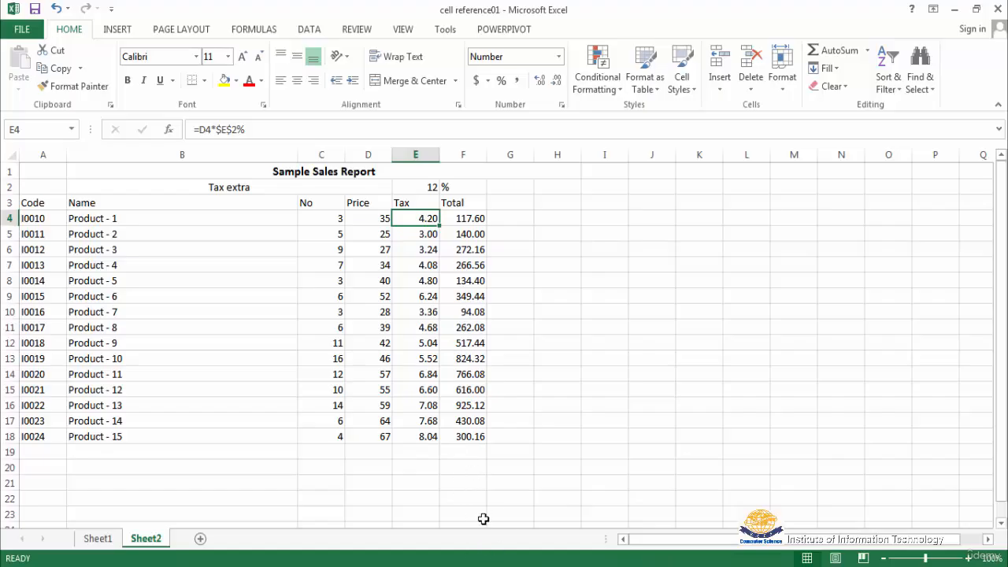
left_click(465, 223)
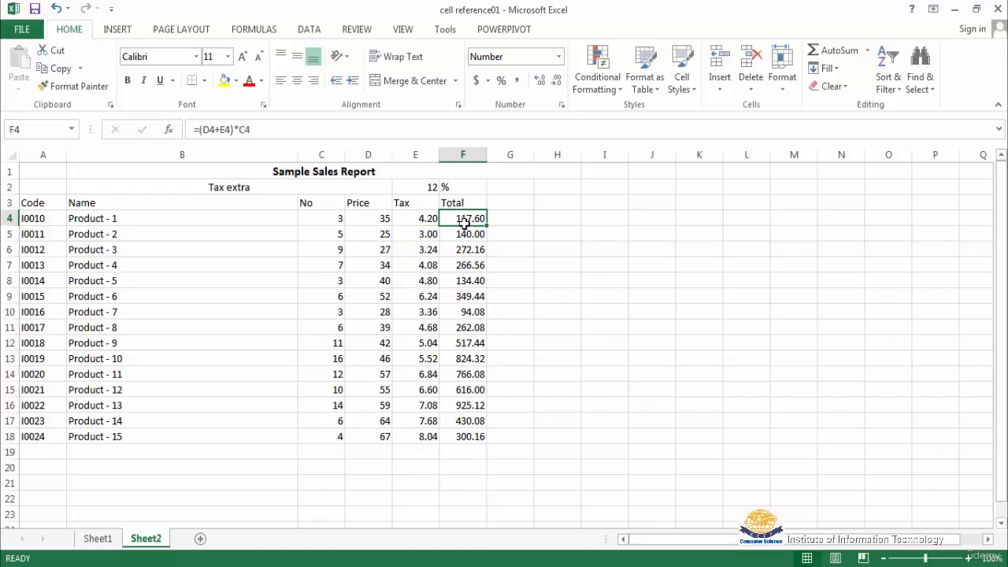